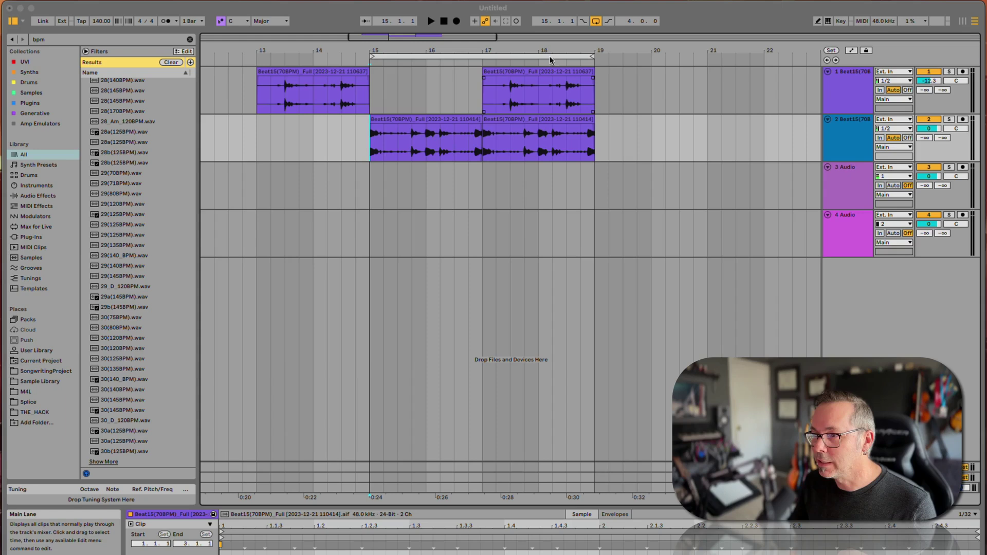
Step: Select the first drum clip on track 2 and scroll down the arrangement
click(461, 118)
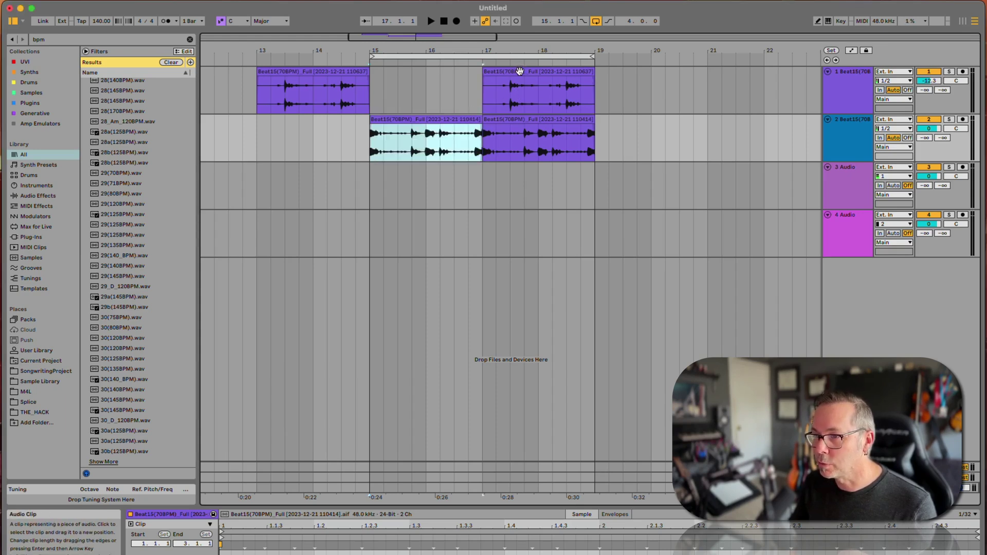
scroll(147, 422, down, 10)
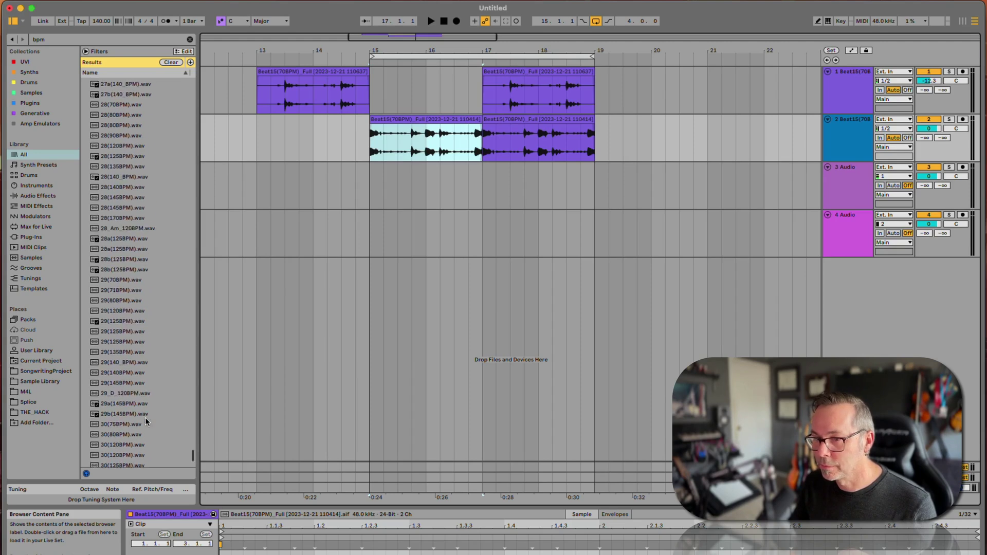
Step: Scroll to the Beat15(70BPM)_Full clip and play it once through, then stop
scroll(663, 105, right, 6)
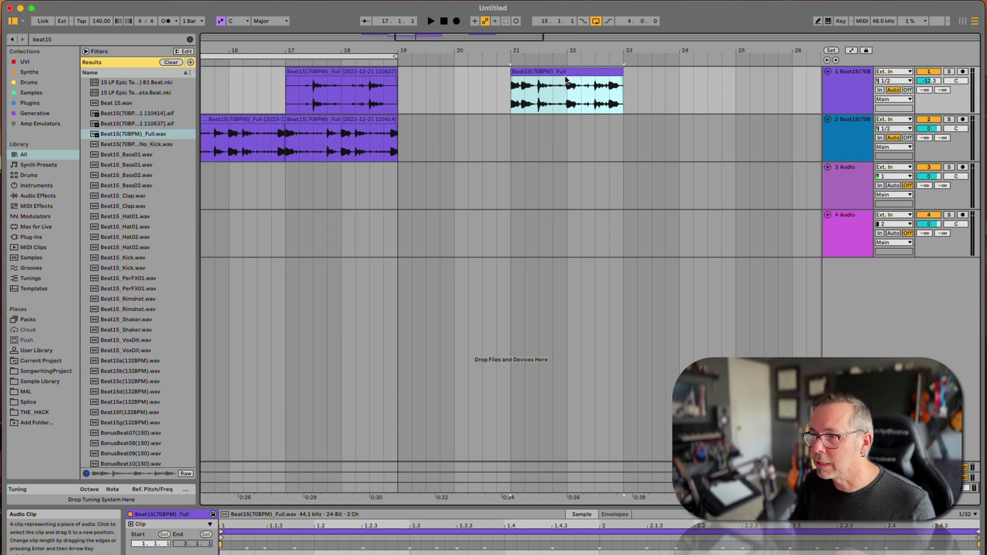
scroll(562, 71, right, 2)
scroll(562, 70, right, 3)
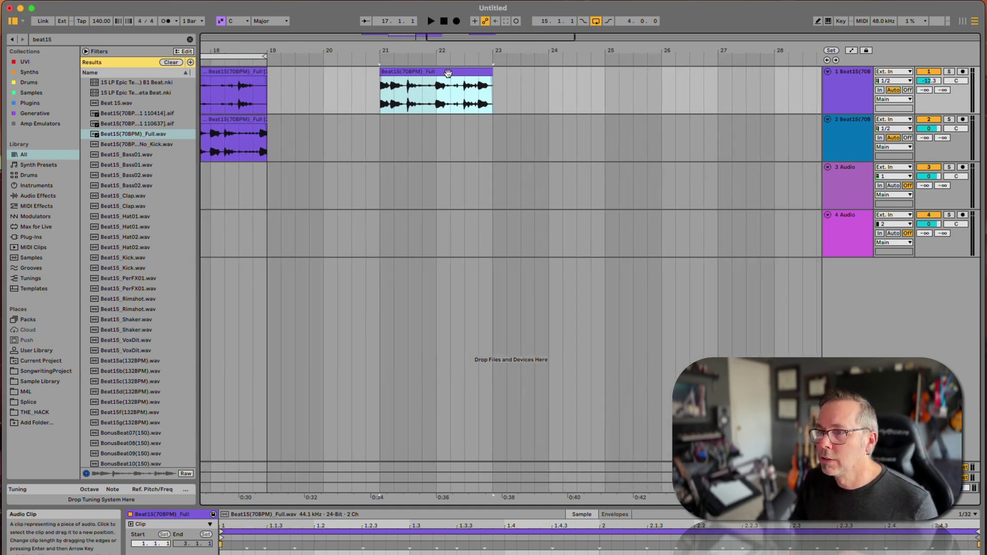
key(space)
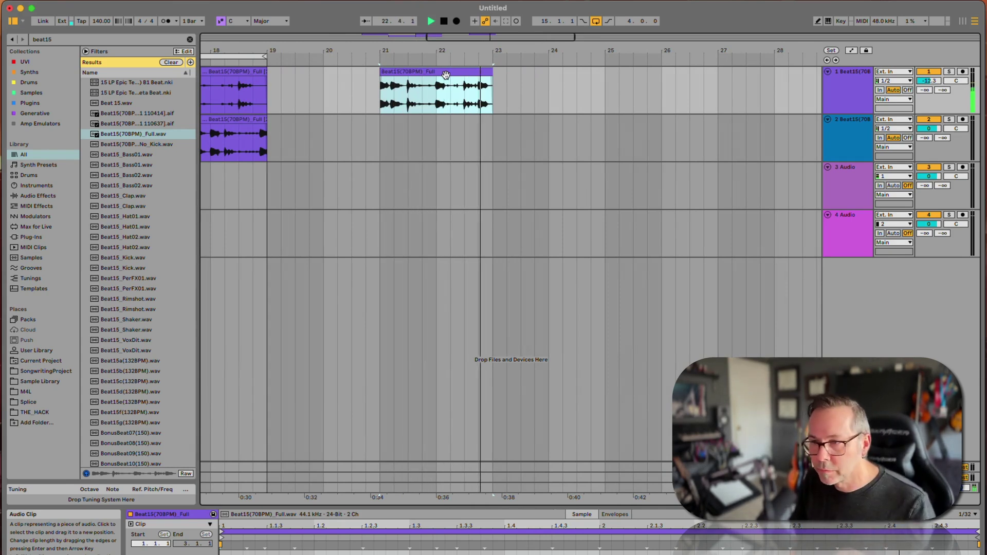
key(space)
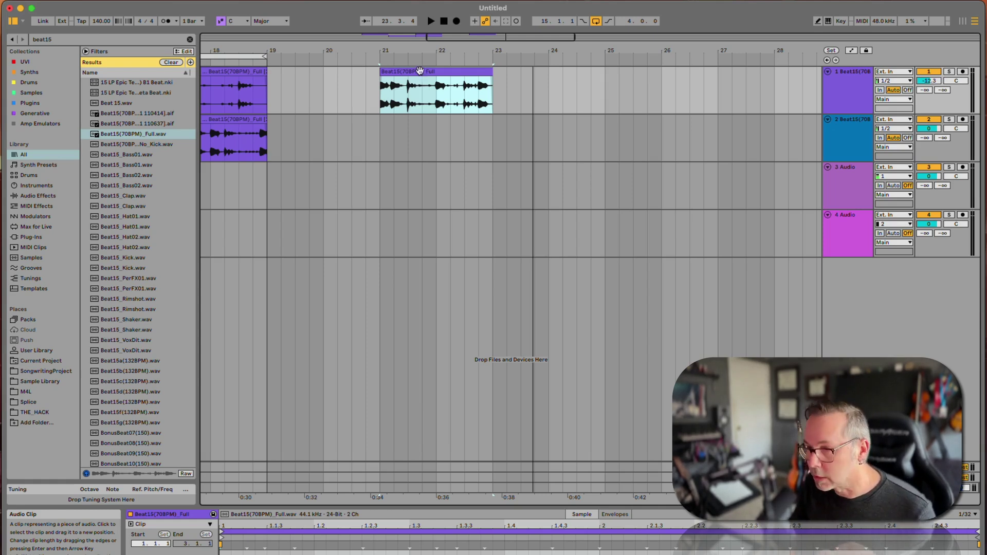
Step: Choose Slice to New MIDI Track from the Beat15 clip's context menu
right_click(421, 73)
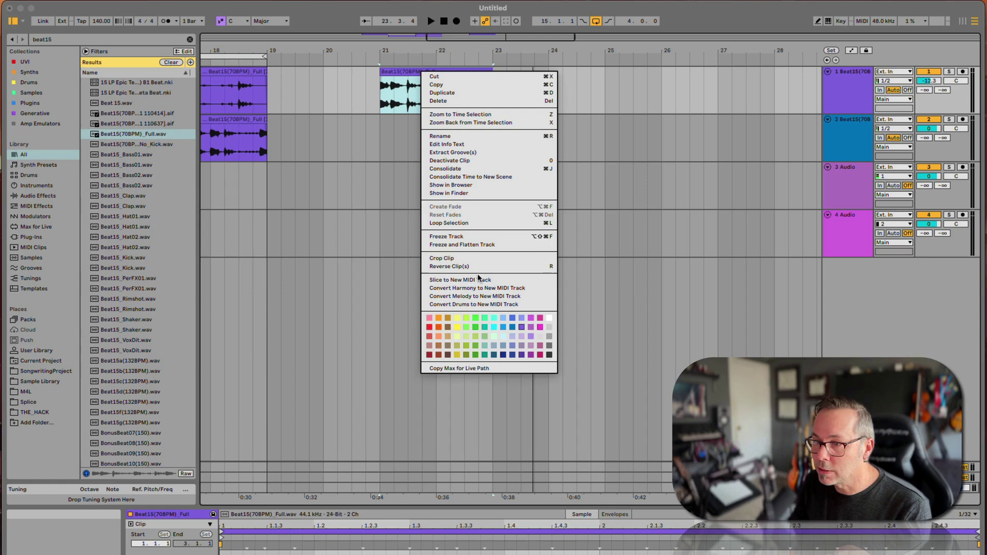
click(490, 282)
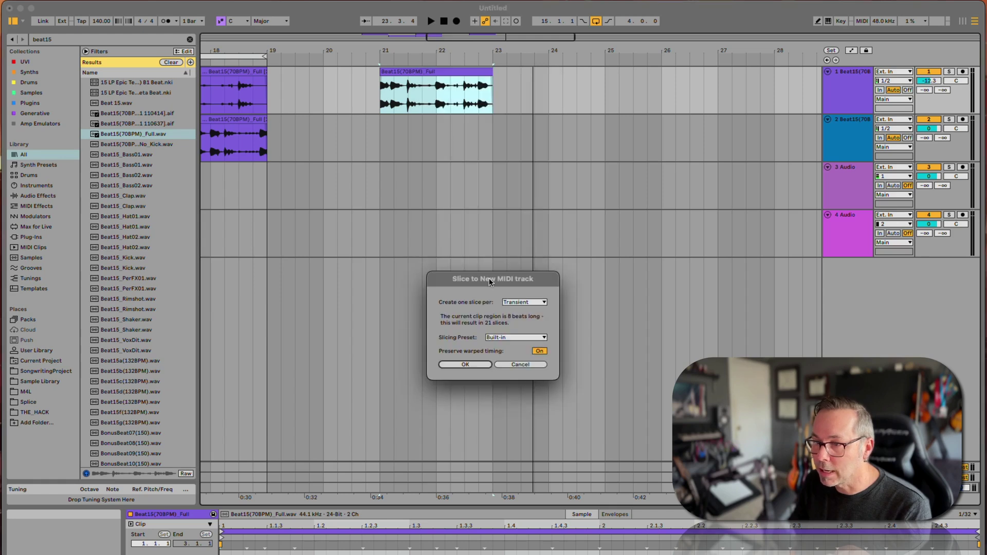
Step: Keep one slice per Transient and the Built-in slicing preset in the dialog
click(532, 302)
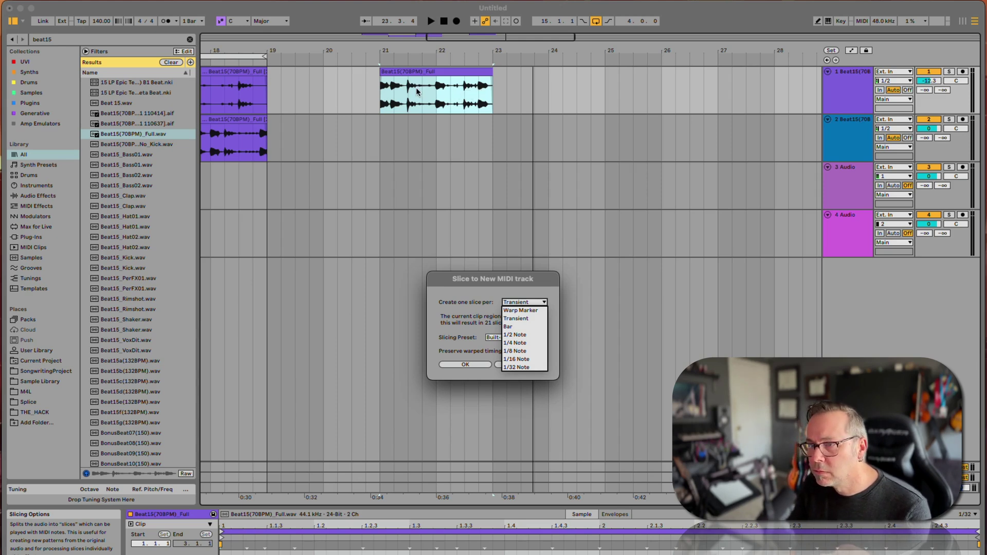
click(524, 317)
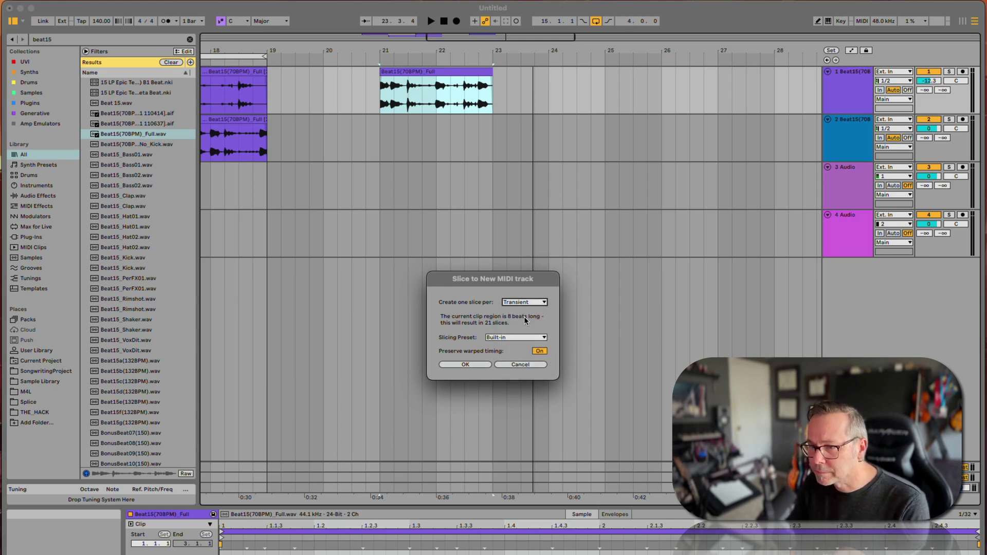
click(511, 338)
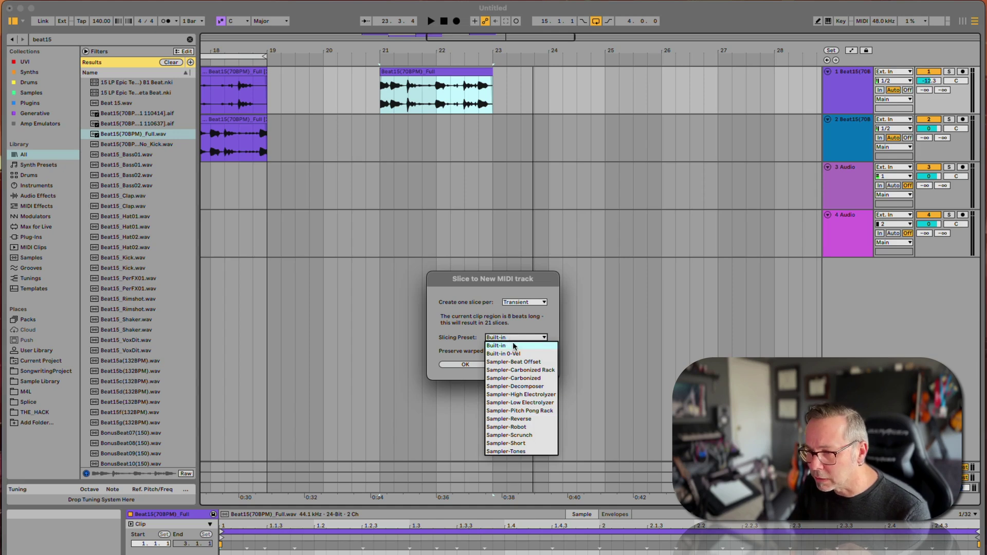
click(513, 345)
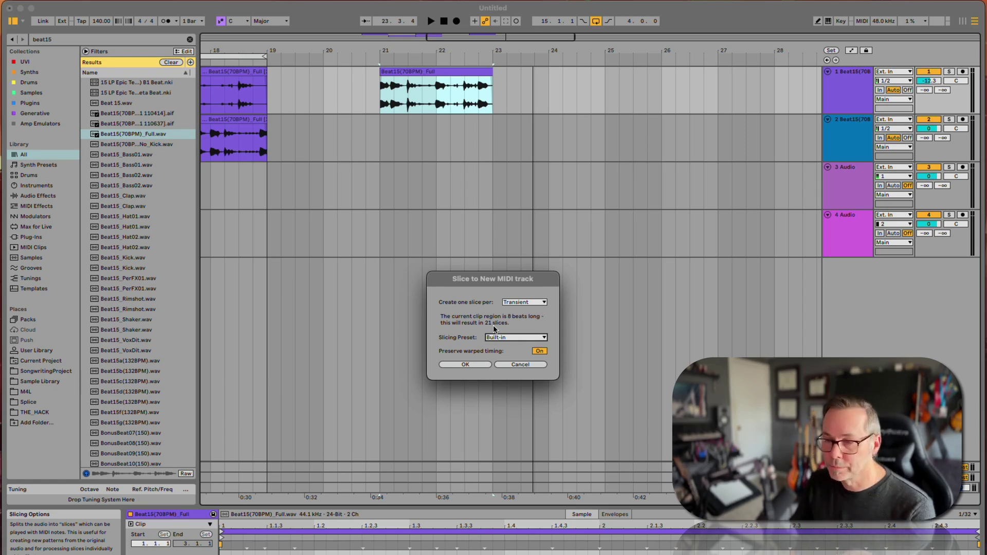
Step: Create the sliced MIDI track, deselect the audio clip, and unfold the new track
click(465, 364)
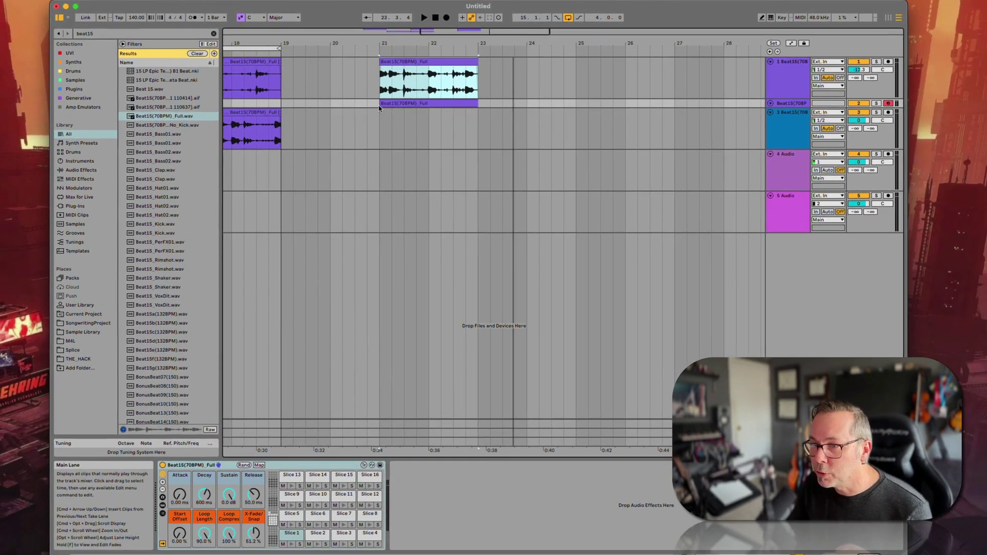
click(384, 109)
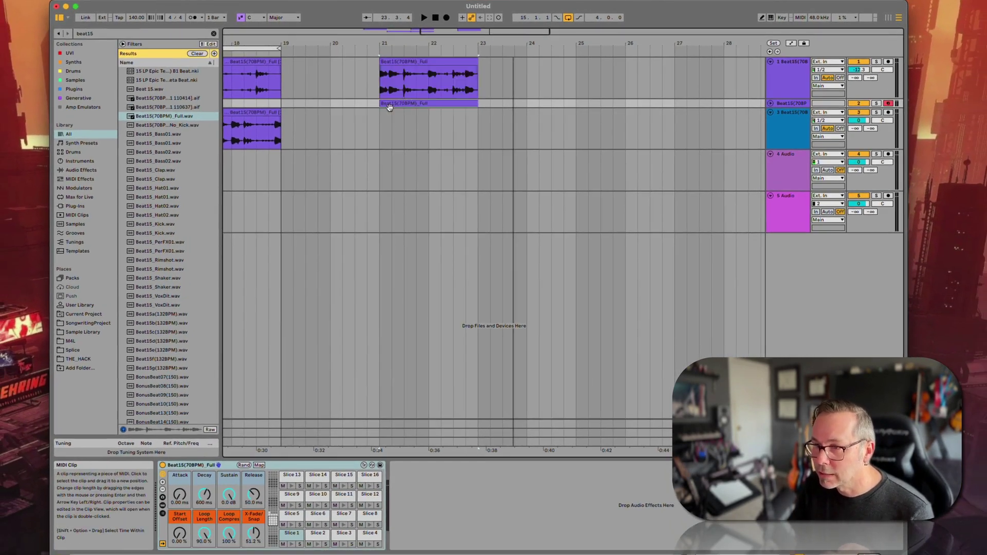
click(771, 103)
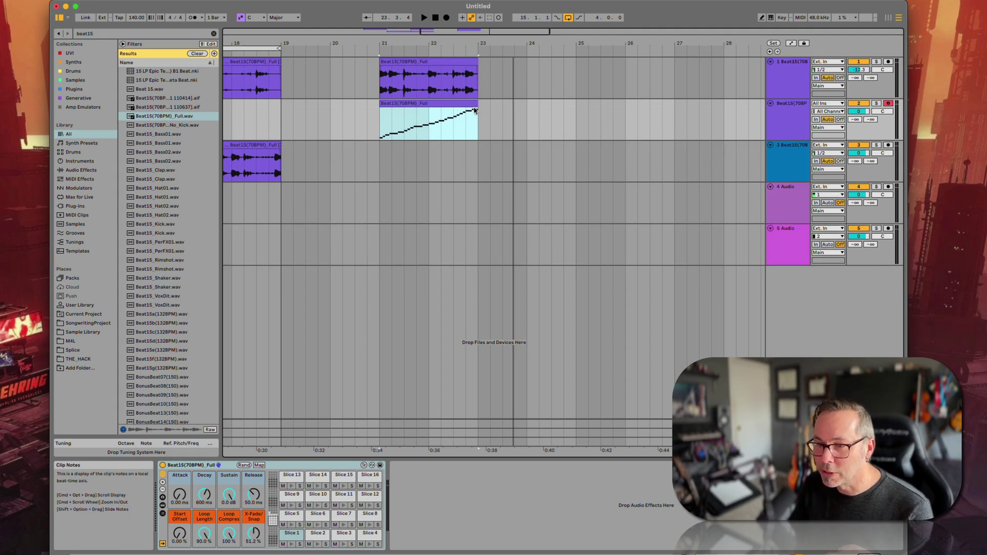
double_click(440, 104)
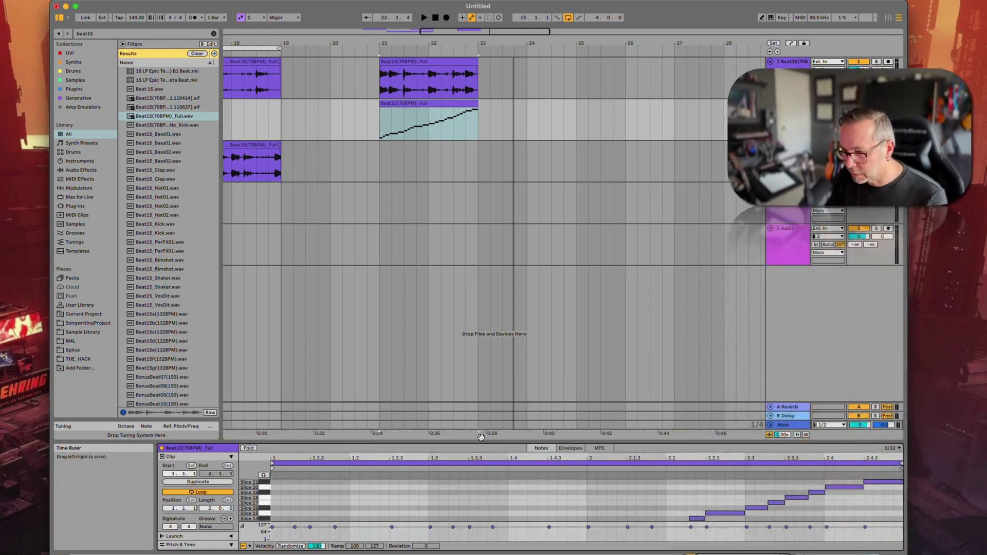
drag(482, 440, 480, 218)
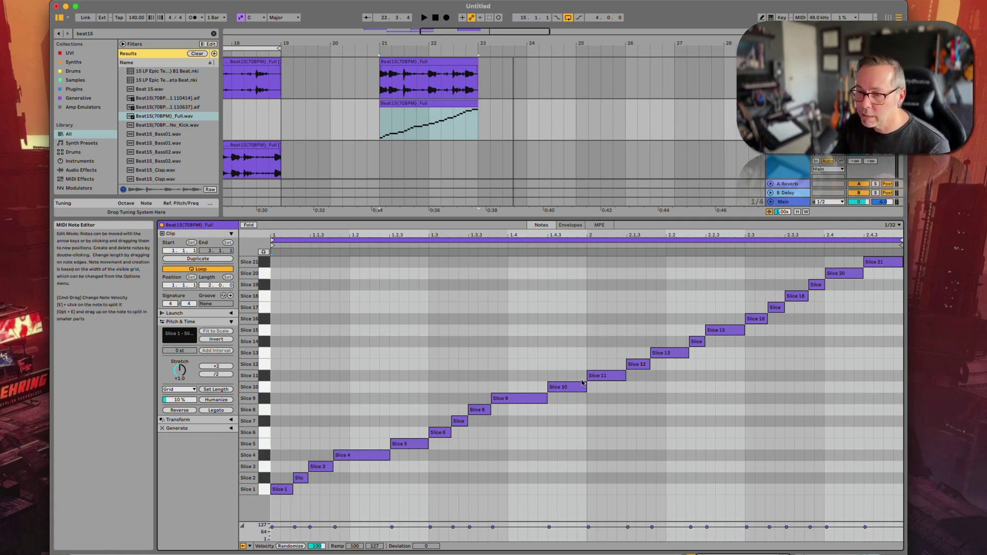
click(299, 478)
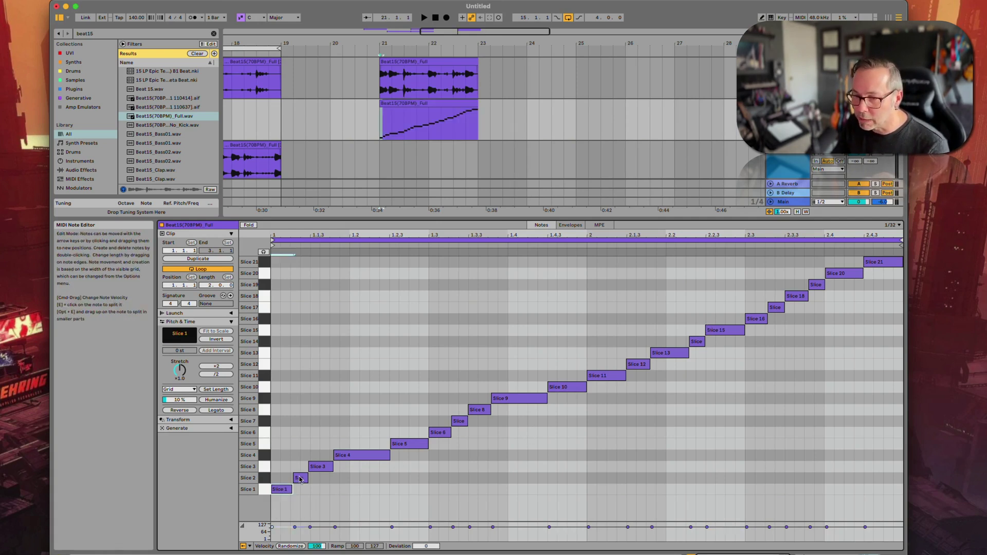
click(322, 468)
click(360, 455)
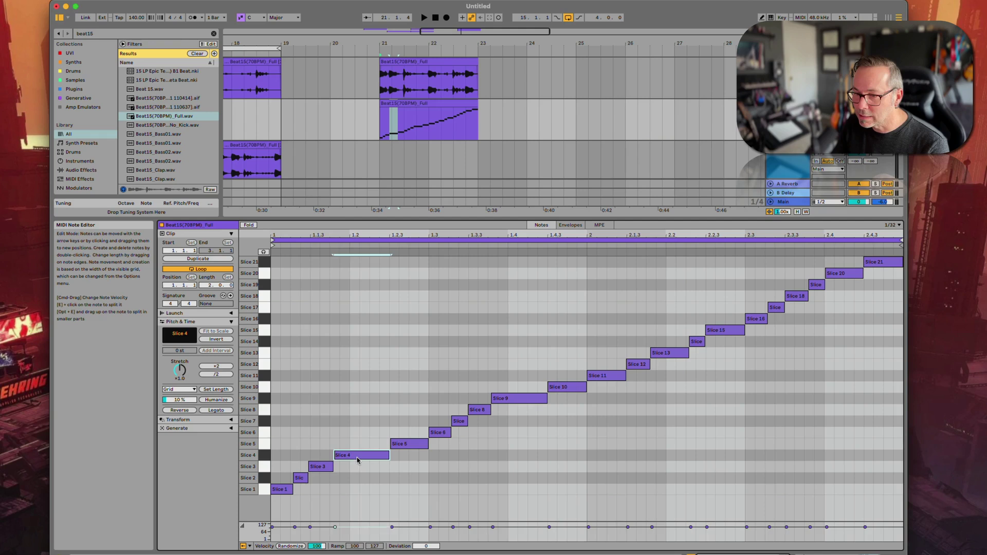
click(419, 444)
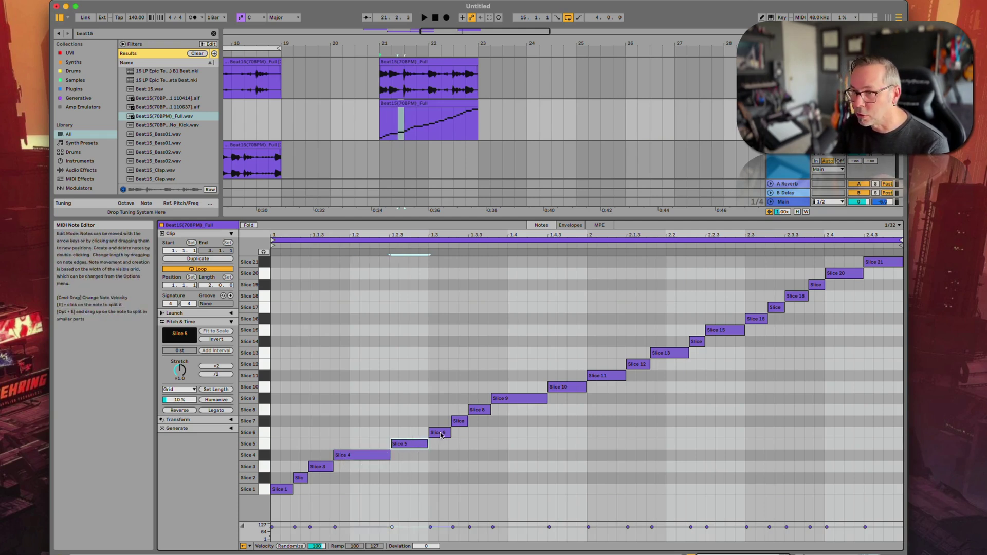
click(440, 434)
click(460, 423)
click(487, 409)
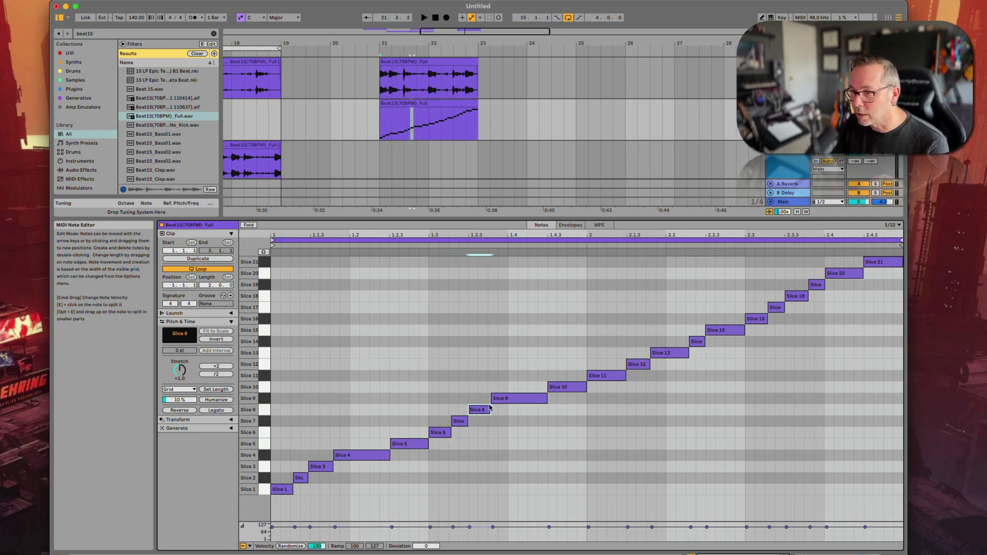
click(502, 399)
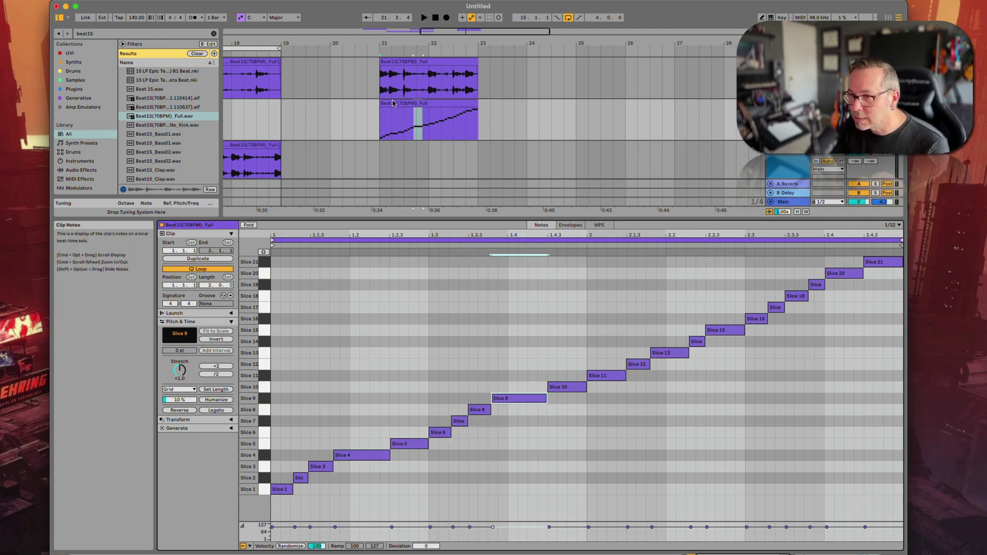
click(445, 434)
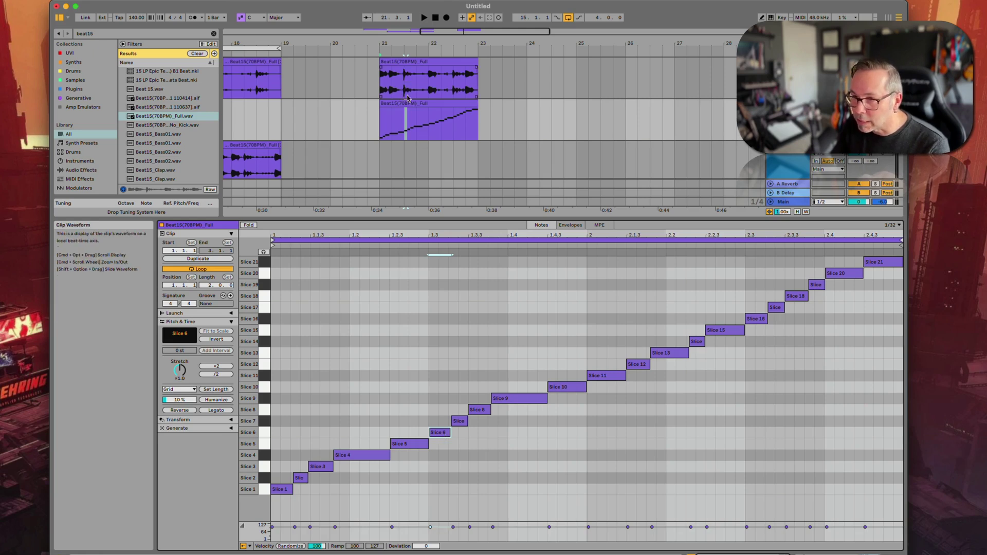
click(281, 491)
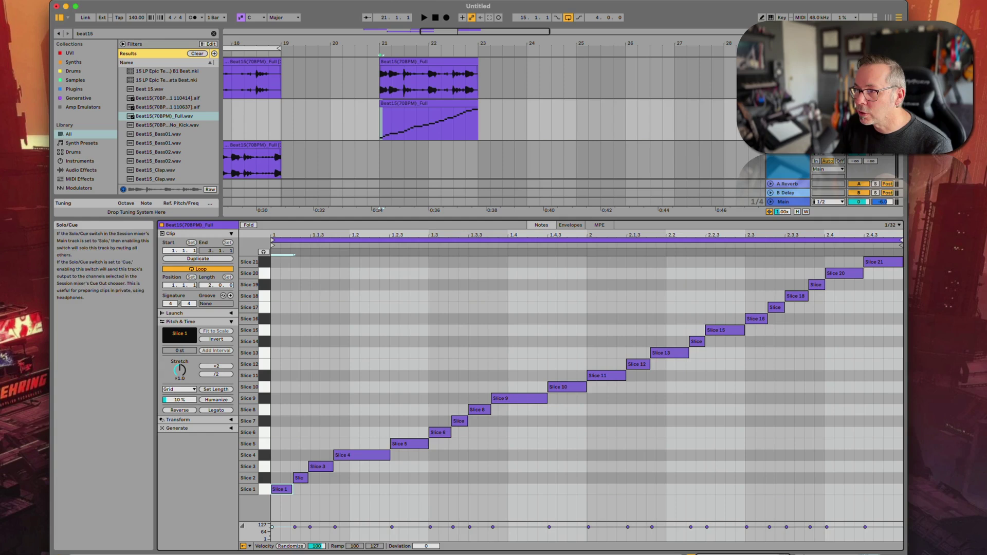
click(416, 104)
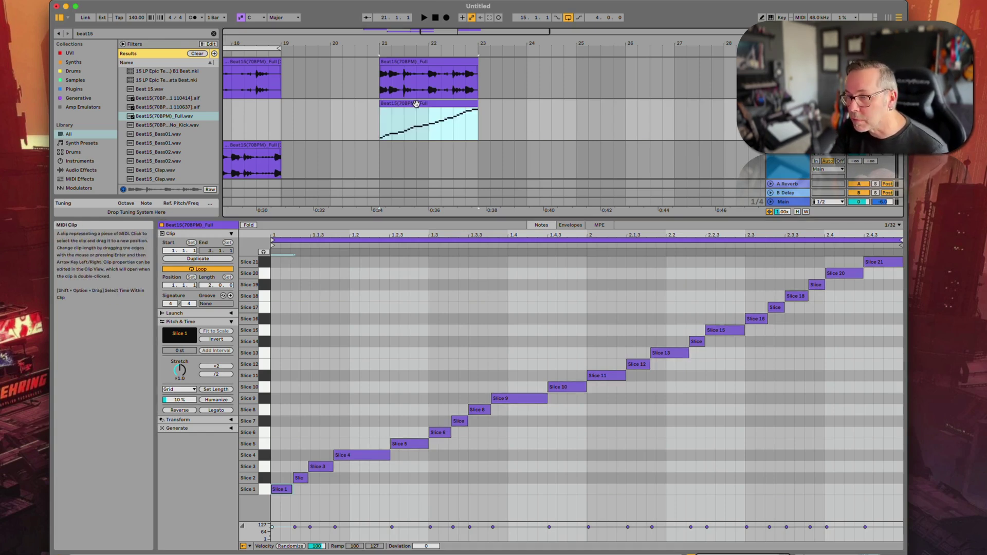
Step: Play and stop the sliced MIDI clip, then loop playback over it with Cmd+L
key(space)
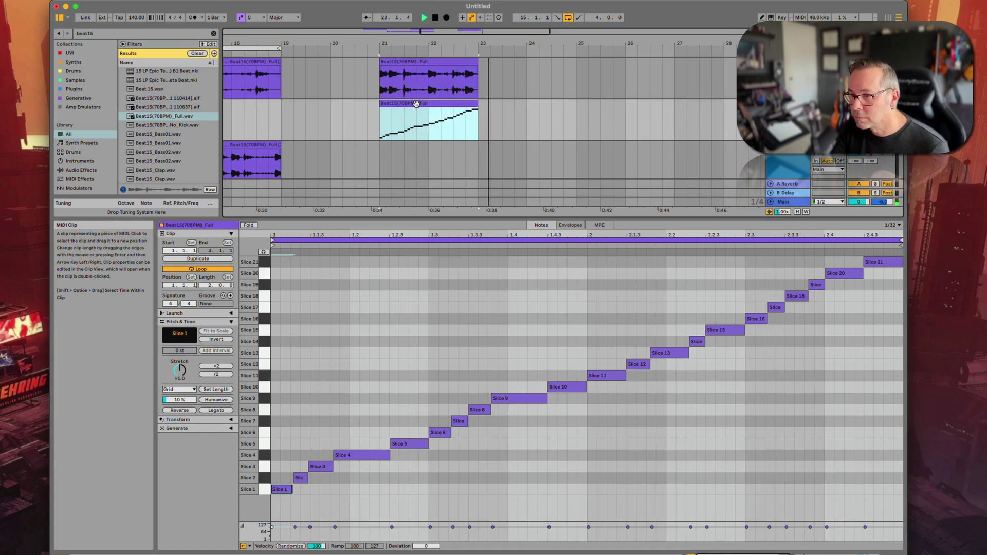
key(space)
key(space)
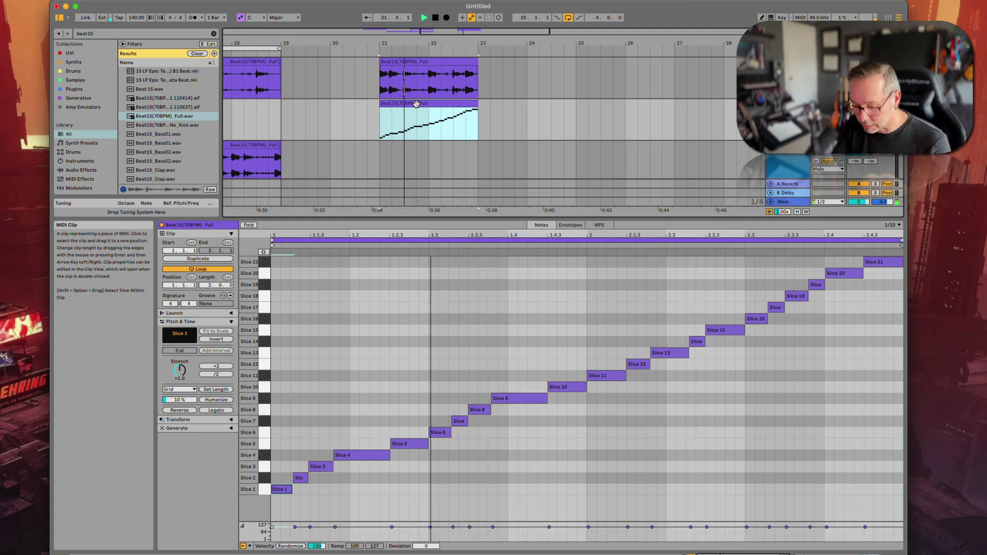
key(super+l)
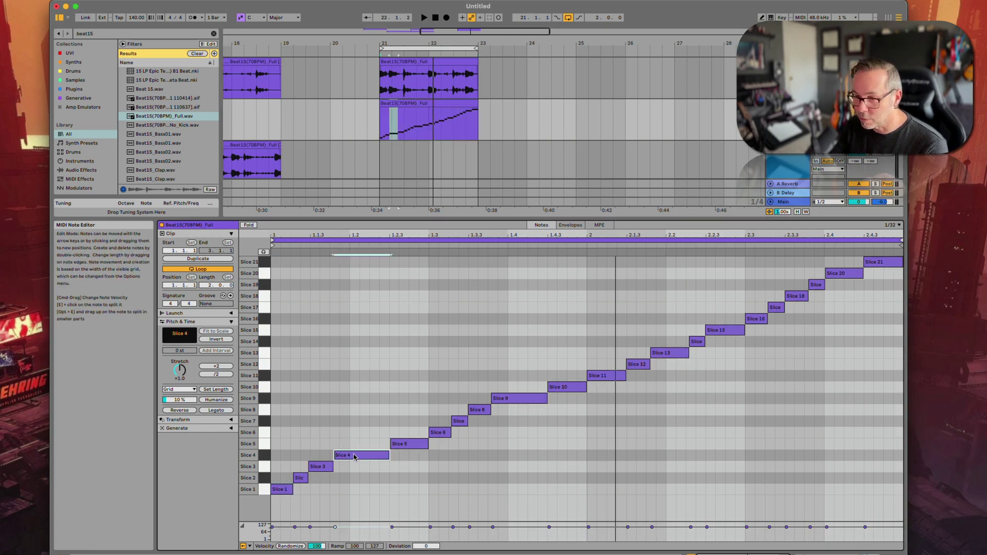
Step: Move Slice 4 to Slice 10, Slice 5 to 2, Slice 6 to 8, and a note to 3
drag(356, 455, 355, 387)
drag(408, 443, 408, 478)
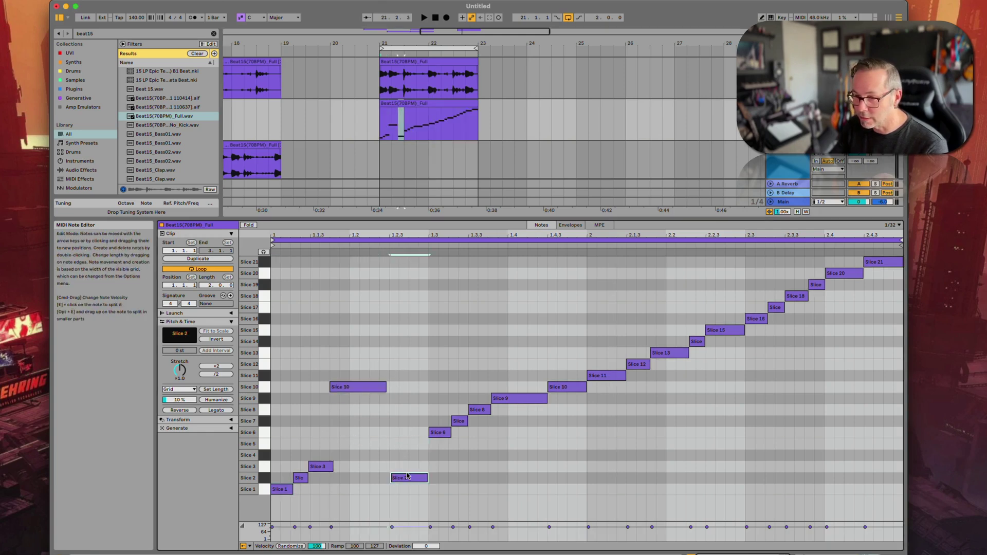
click(439, 433)
drag(440, 433, 439, 409)
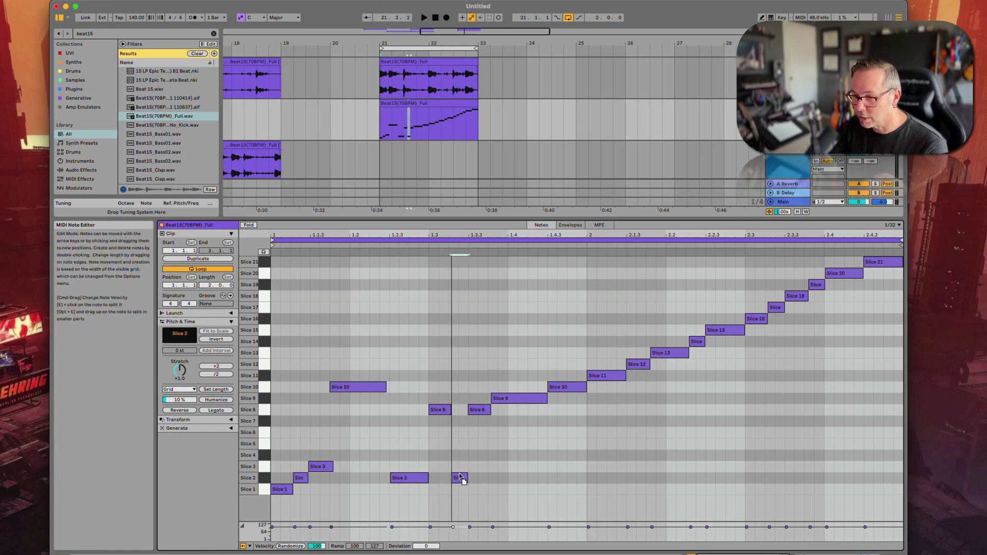
drag(460, 467, 460, 466)
Step: Shift the Slice 8–16 notes down four rows and move the Slice 7 note to Slice 20
drag(470, 317, 751, 412)
drag(678, 359, 681, 405)
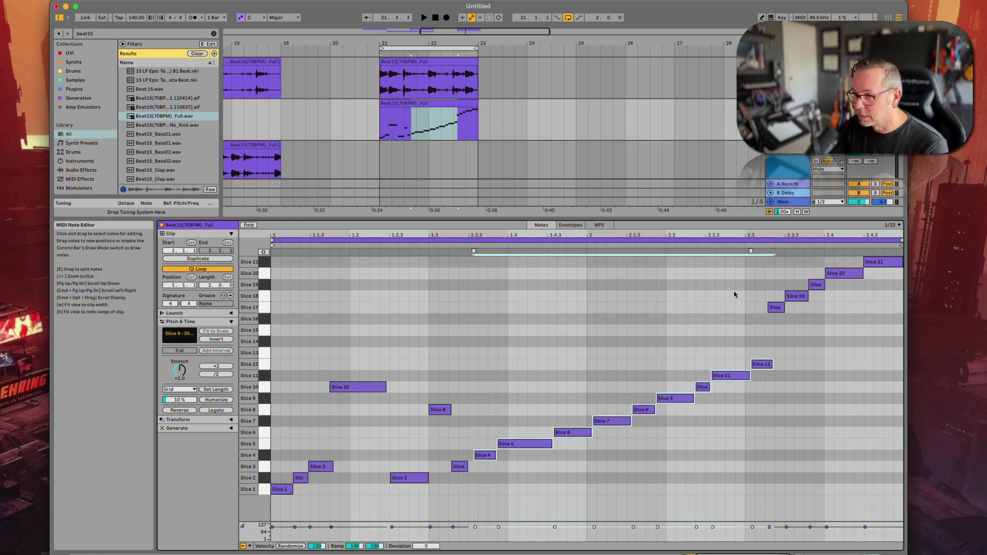
click(617, 458)
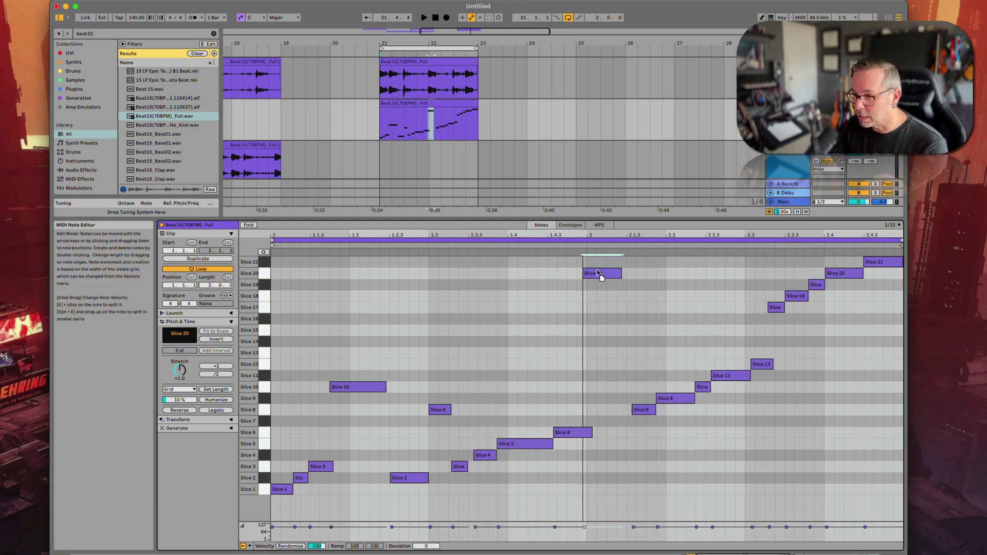